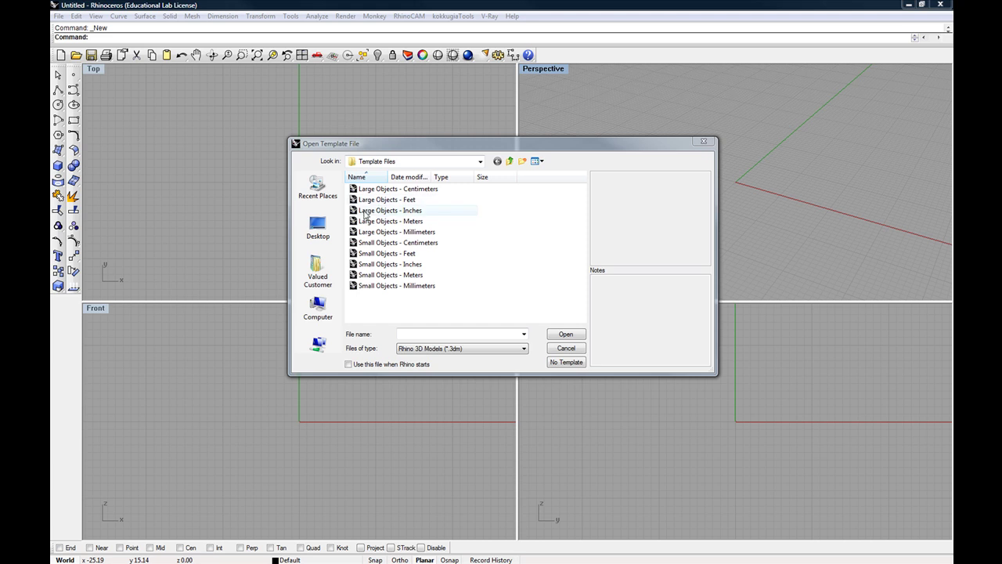
# - Start the new model from the Large Objects - Inches template
pyautogui.click(372, 215)
pyautogui.click(563, 335)
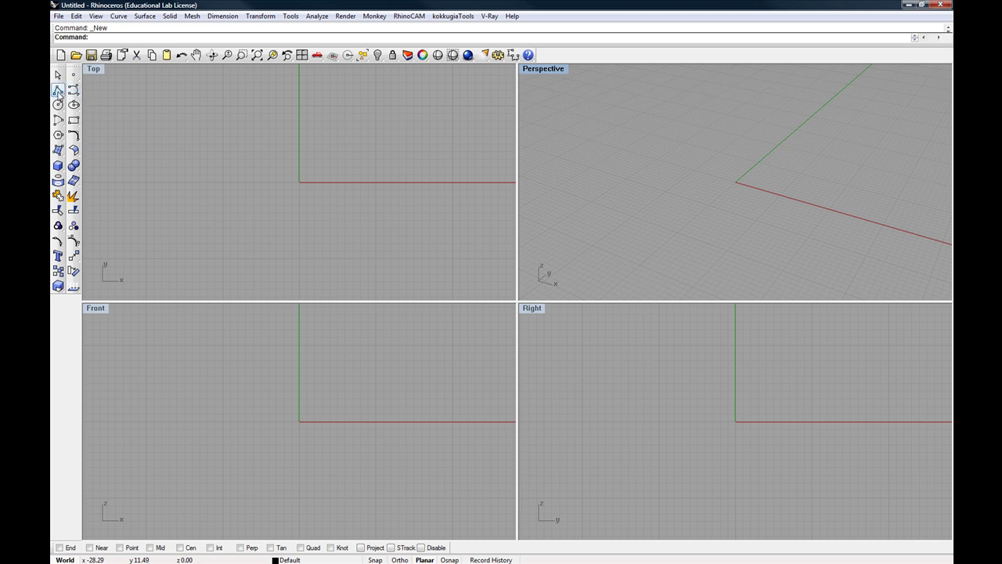
# - Detach the Lines tool set as a floating toolbar over the Top view and close it
pyautogui.click(57, 92)
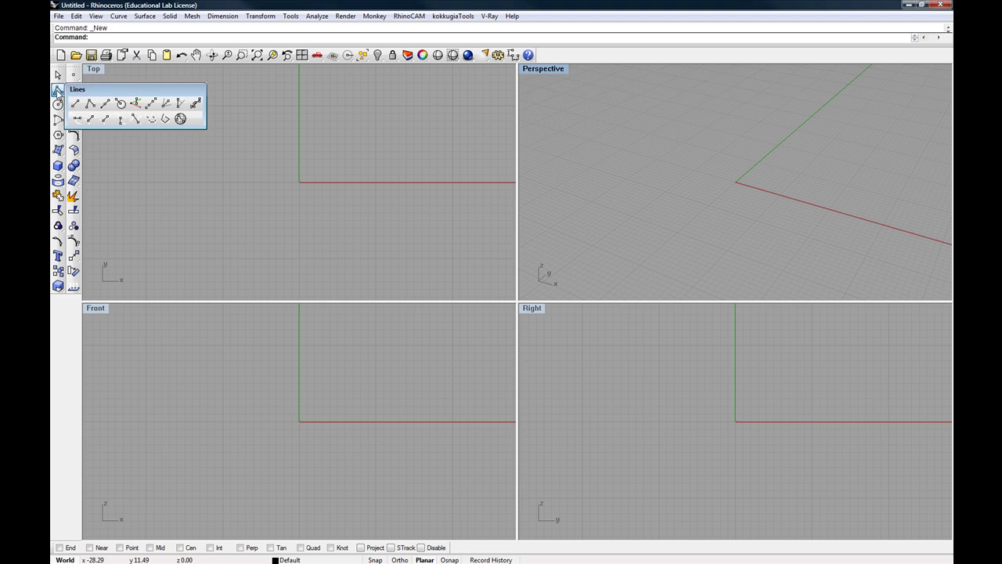
pyautogui.moveTo(95, 90); pyautogui.dragTo(186, 96)
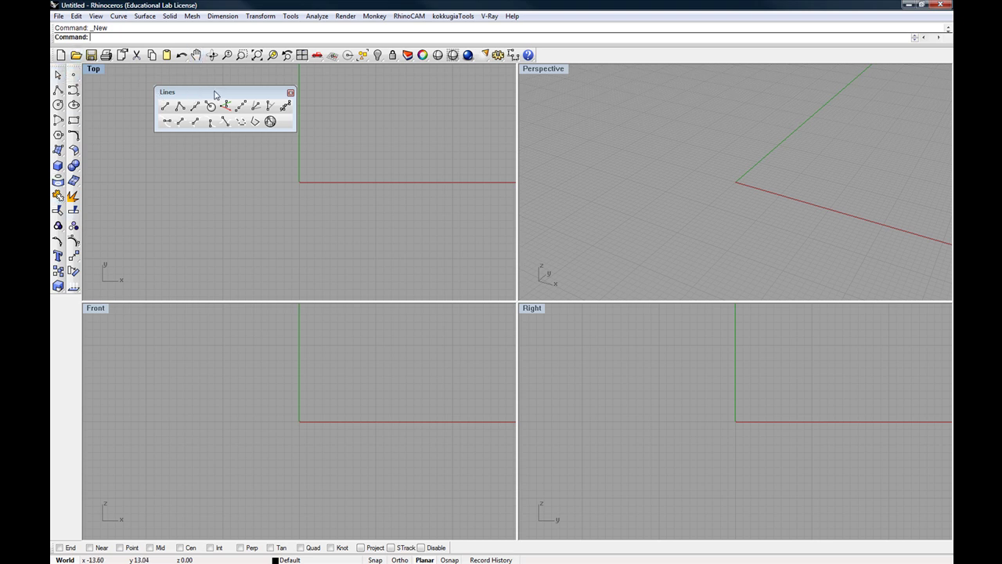
pyautogui.click(290, 93)
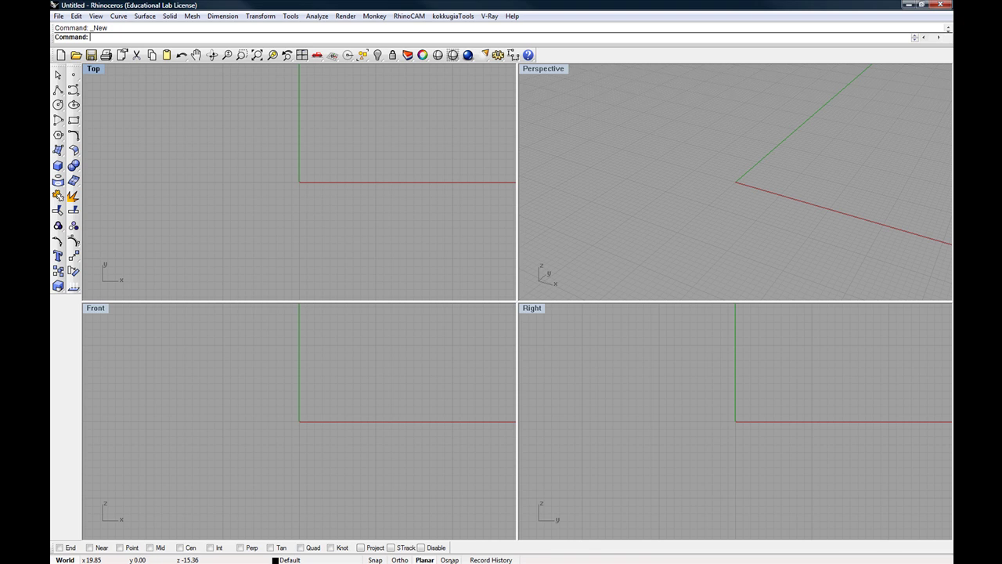
# - Toggle the Osnap options off and back on
pyautogui.click(449, 560)
pyautogui.click(449, 560)
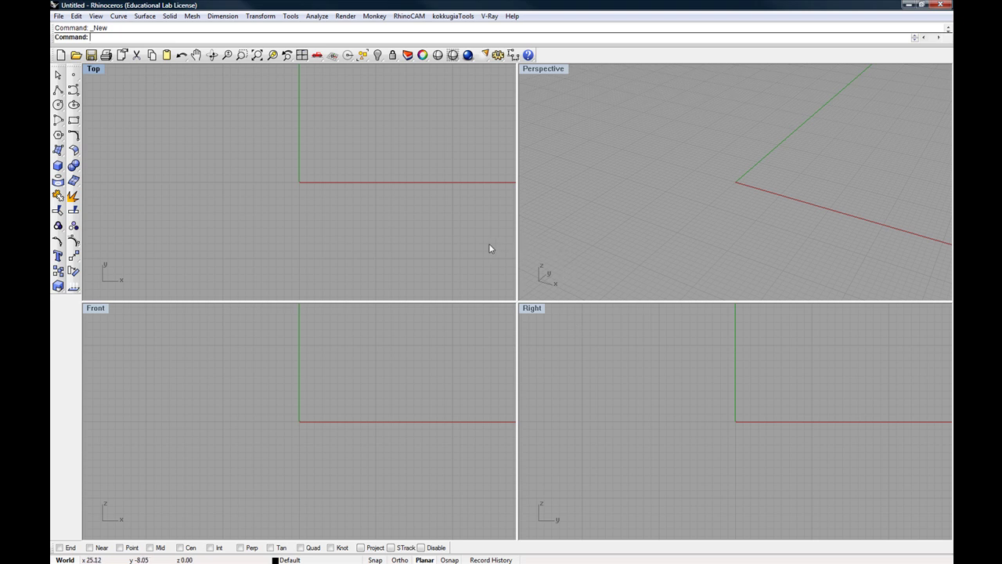
# - Create the text "Hello" as Arial solids 3 inches high and 1 inch thick, inserted about at the origin in the Perspective view
pyautogui.click(57, 256)
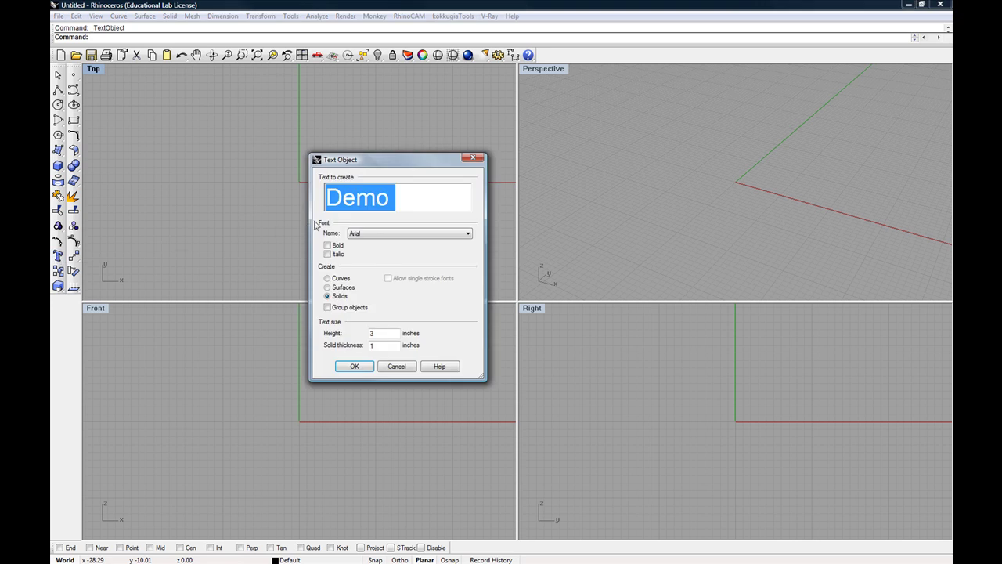
pyautogui.doubleClick(394, 198)
pyautogui.write('Hello')
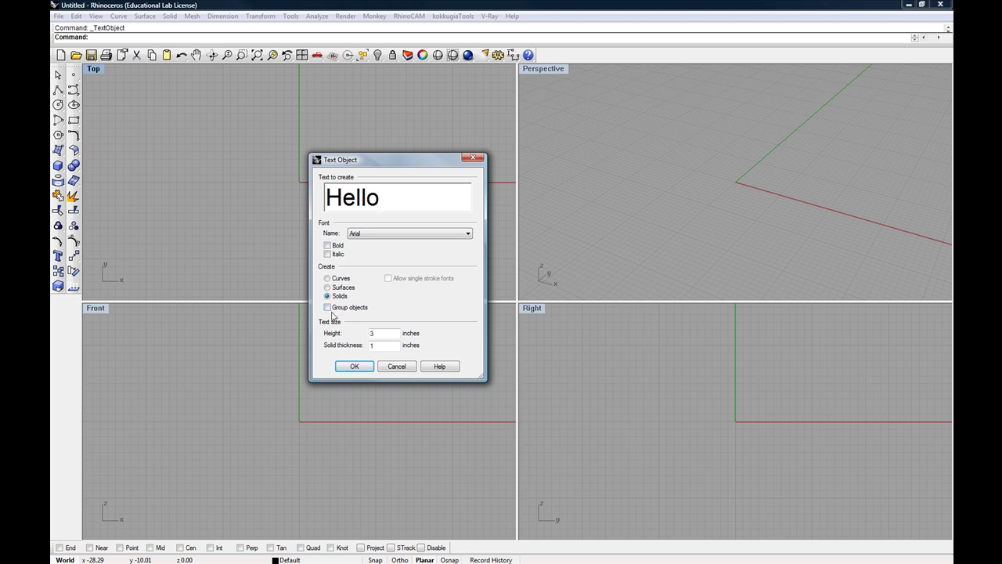
pyautogui.click(354, 366)
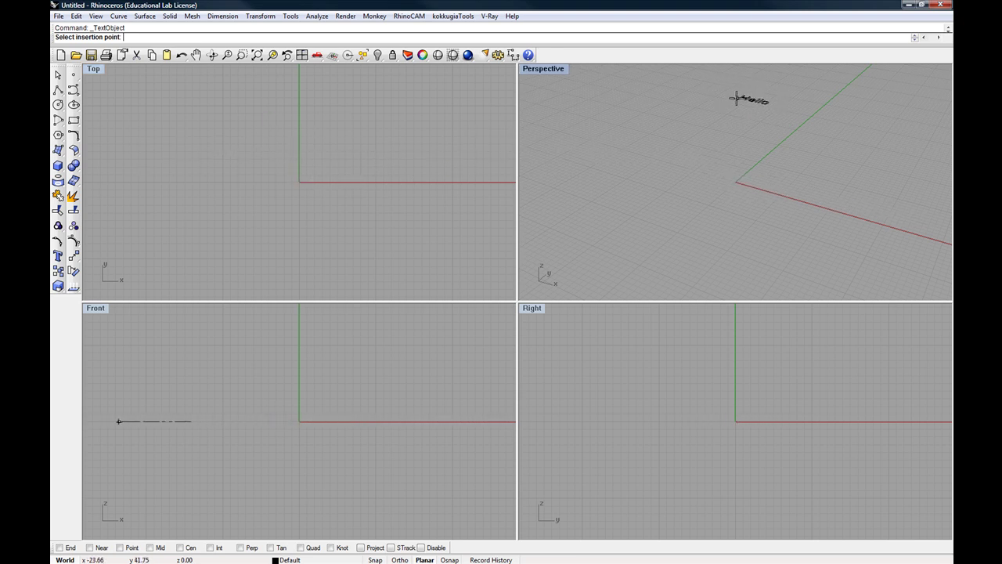
pyautogui.click(738, 180)
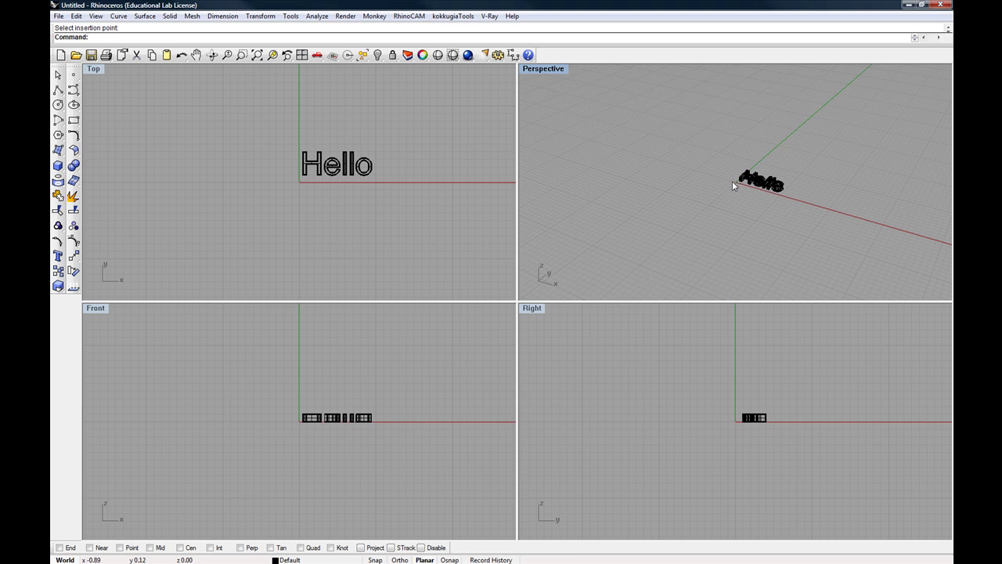
# - Examine the solid Hello text in the Perspective view from several distances and angles
pyautogui.scroll(6, 771, 190)
pyautogui.scroll(-4, 780, 186)
pyautogui.scroll(-5, 776, 187)
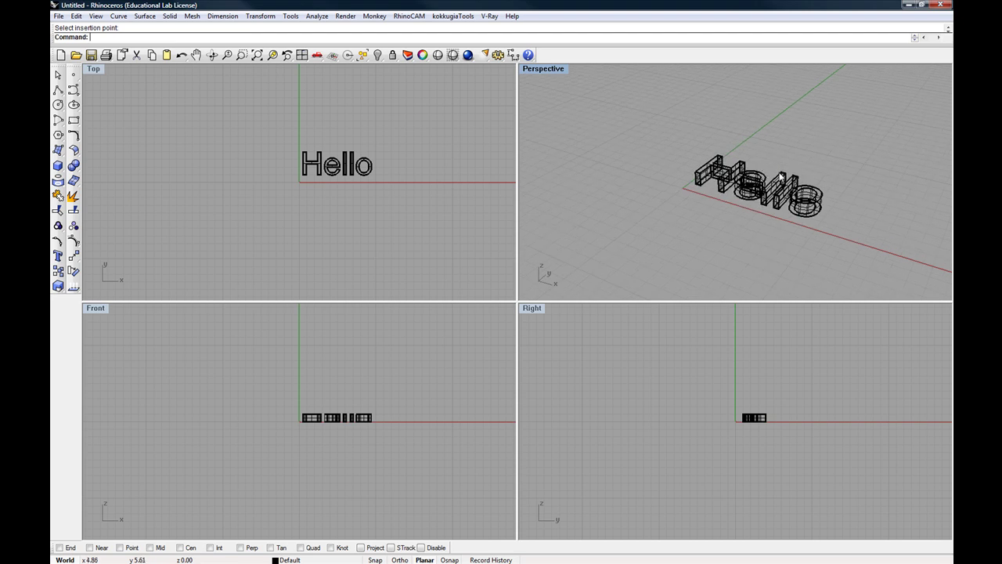
pyautogui.scroll(3, 761, 172)
pyautogui.moveTo(762, 168); pyautogui.dragTo(787, 166, button='right')
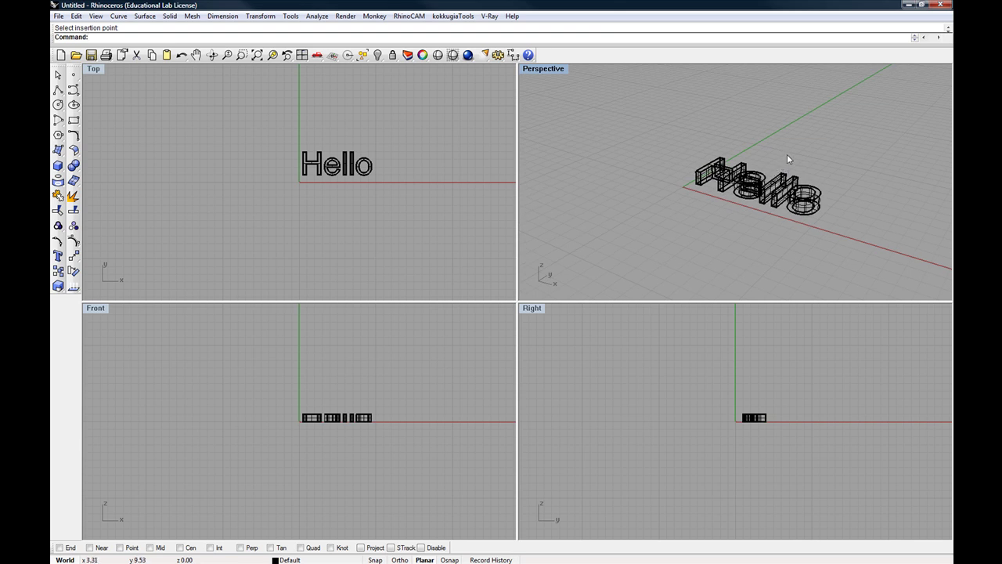
pyautogui.moveTo(791, 162); pyautogui.dragTo(680, 137, button='right')
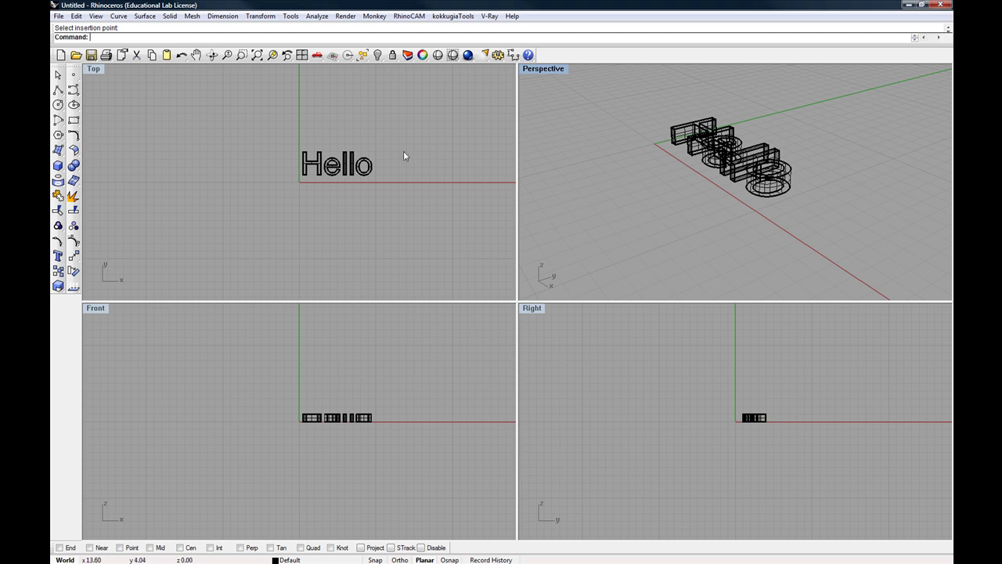
pyautogui.moveTo(625, 159); pyautogui.dragTo(683, 145, button='right')
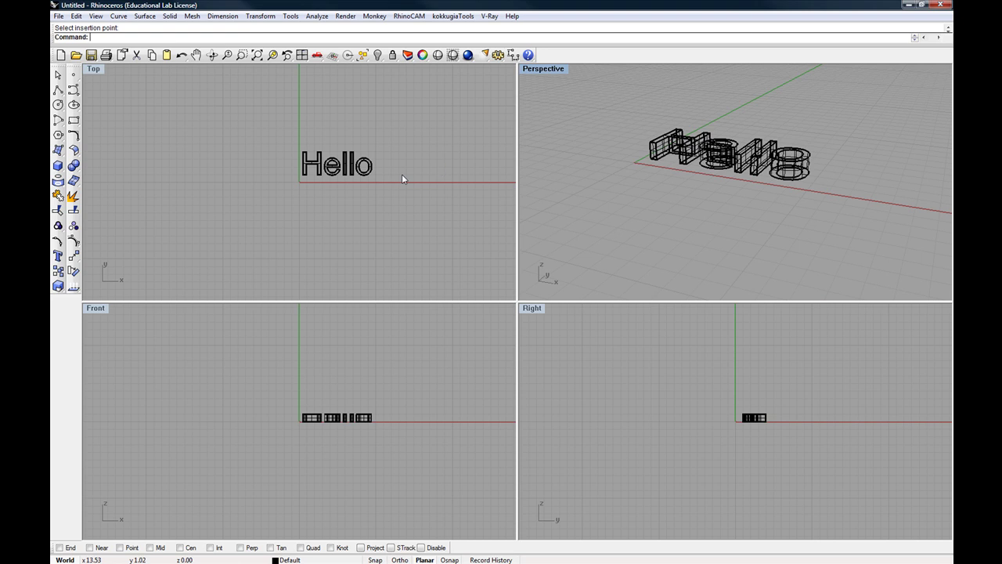
# - Inspect the Hello text in the Top, Front and Right views by panning and zooming in on it
pyautogui.moveTo(414, 154); pyautogui.dragTo(367, 186, button='right')
pyautogui.moveTo(398, 392); pyautogui.dragTo(362, 365, button='right')
pyautogui.moveTo(587, 365); pyautogui.dragTo(604, 378, button='right')
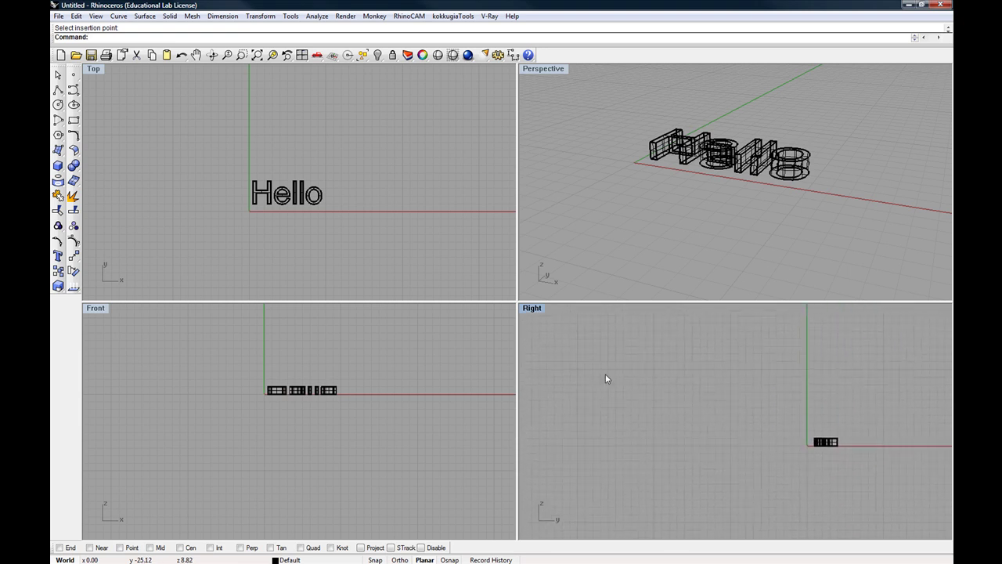
pyautogui.scroll(-2, 330, 207)
pyautogui.scroll(4, 317, 199)
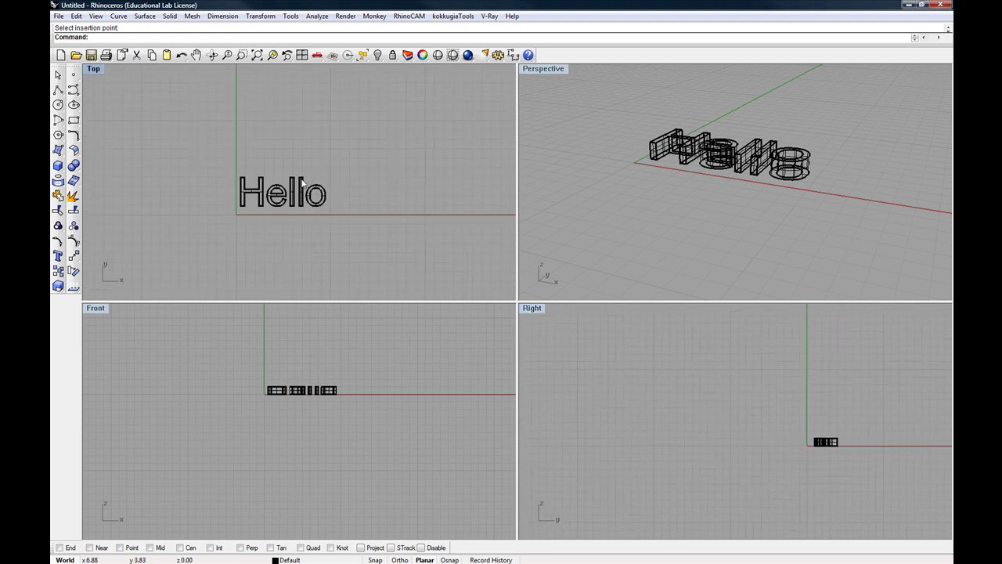
pyautogui.scroll(3, 309, 194)
pyautogui.scroll(-2, 324, 188)
pyautogui.scroll(4, 343, 380)
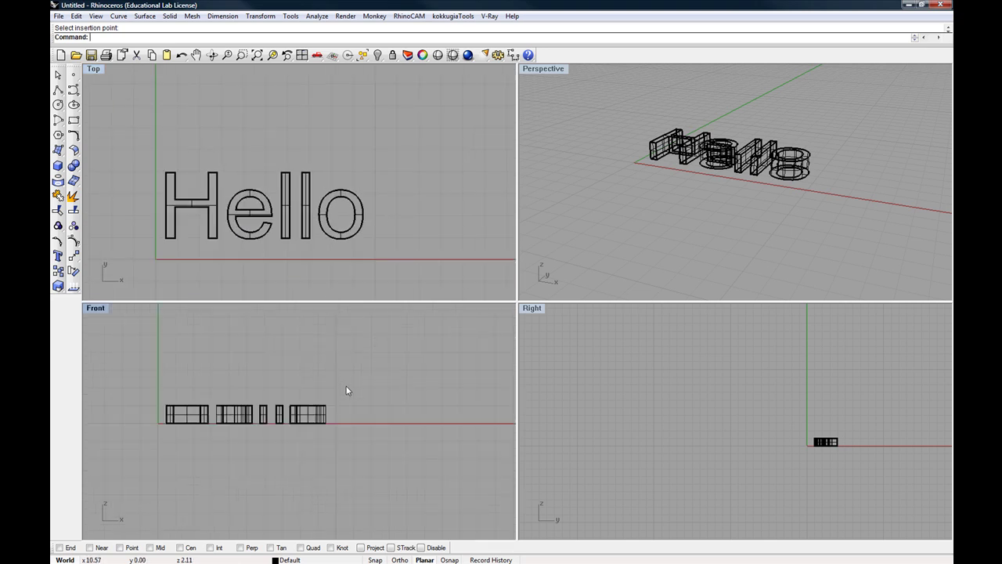
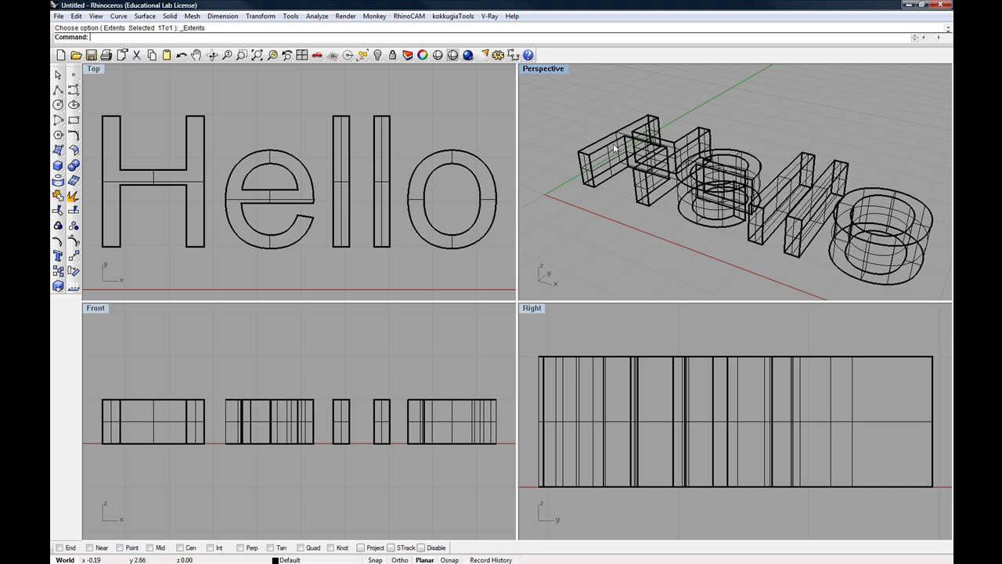
# - Frame the letter H in the Perspective view with Zoom Selected and look at it from around
pyautogui.moveTo(727, 202); pyautogui.dragTo(597, 200, button='right')
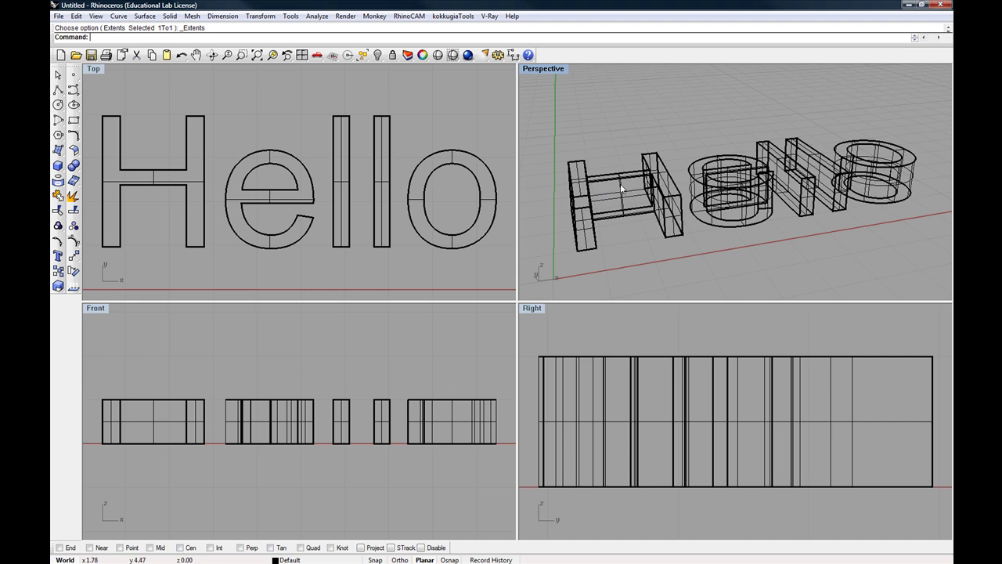
pyautogui.click(620, 183)
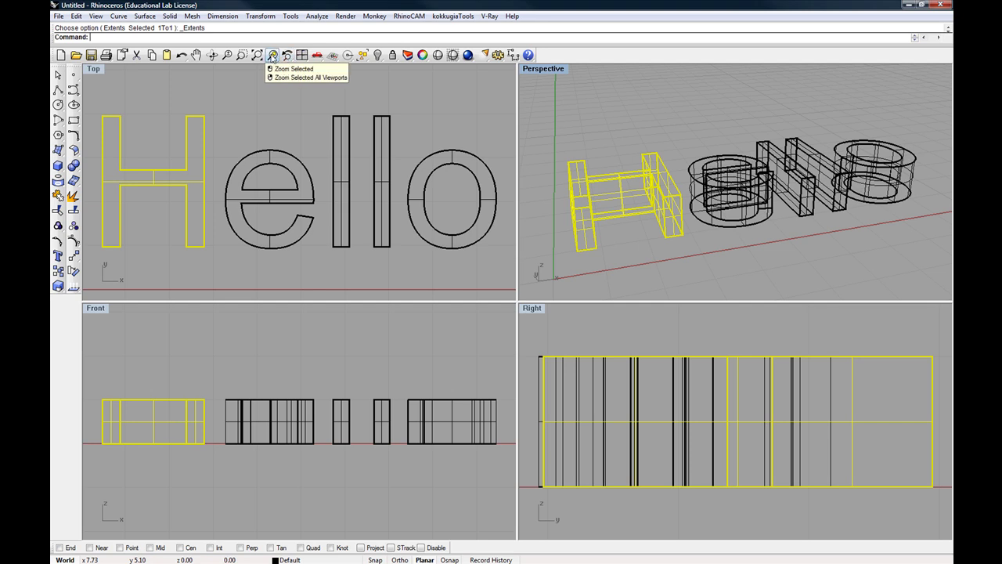
pyautogui.click(272, 54)
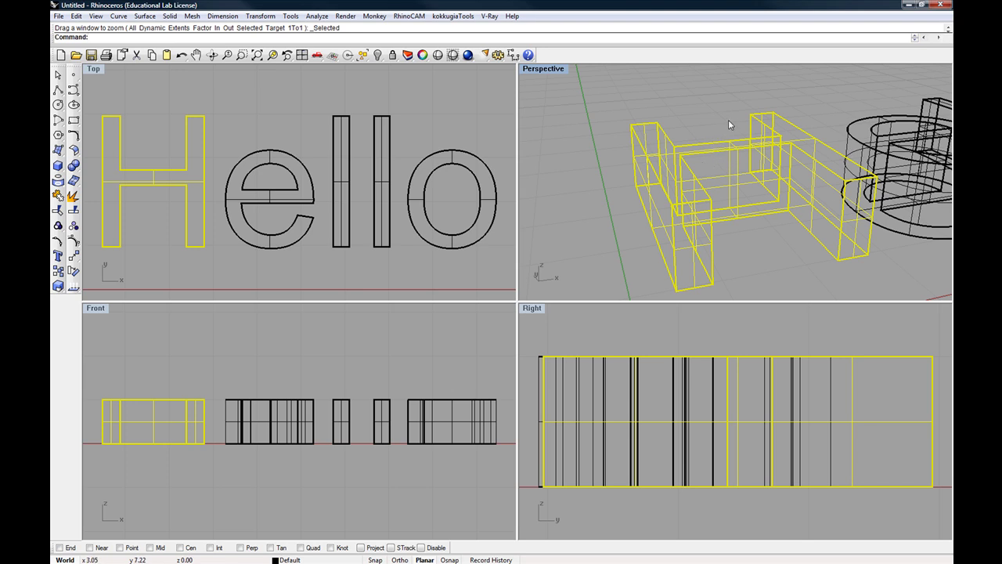
pyautogui.moveTo(719, 193); pyautogui.dragTo(669, 194, button='right')
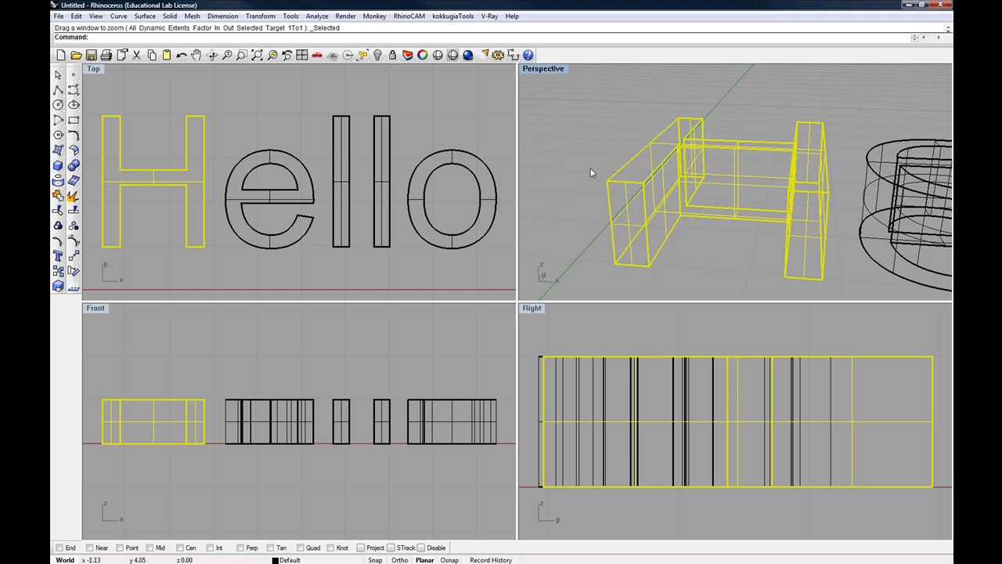
pyautogui.scroll(-5, 589, 165)
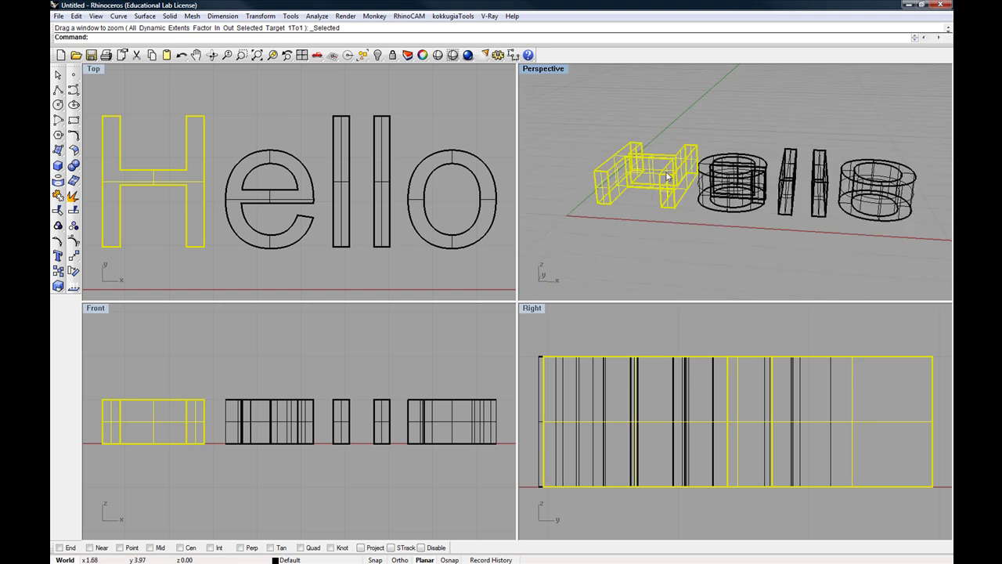
# - Frame the letter o in the Perspective view with Zoom Selected and examine it from another angle
pyautogui.click(864, 189)
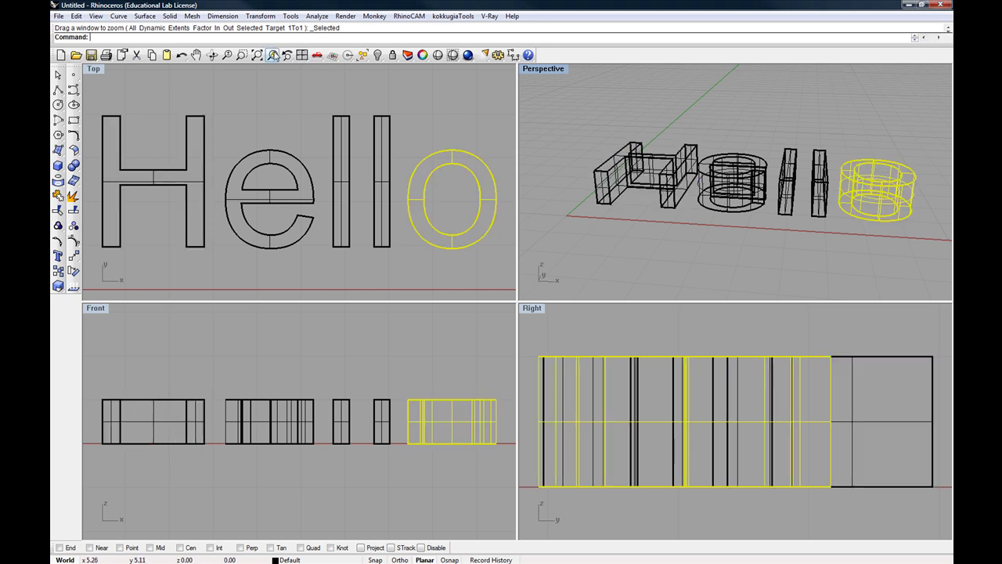
pyautogui.click(273, 55)
pyautogui.moveTo(808, 169); pyautogui.dragTo(712, 186, button='right')
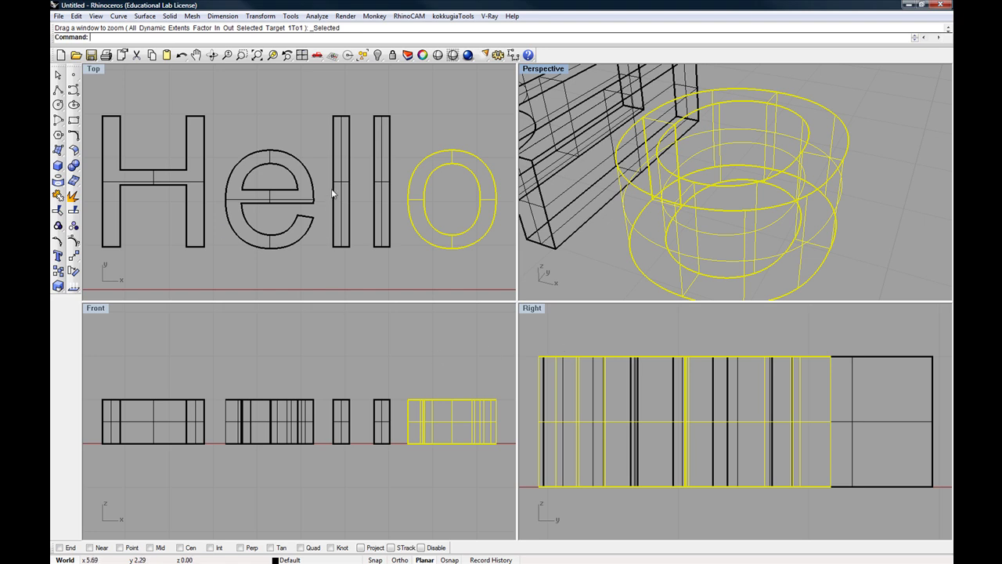
# - Select the letter e and inspect it up close with Zoom Selected in the Top and Front views
pyautogui.click(236, 169)
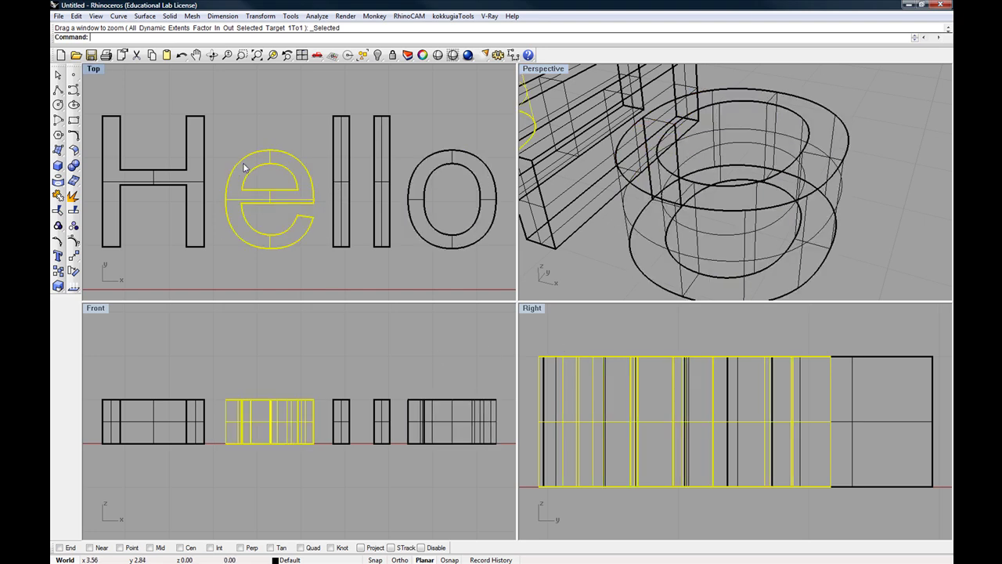
pyautogui.click(272, 56)
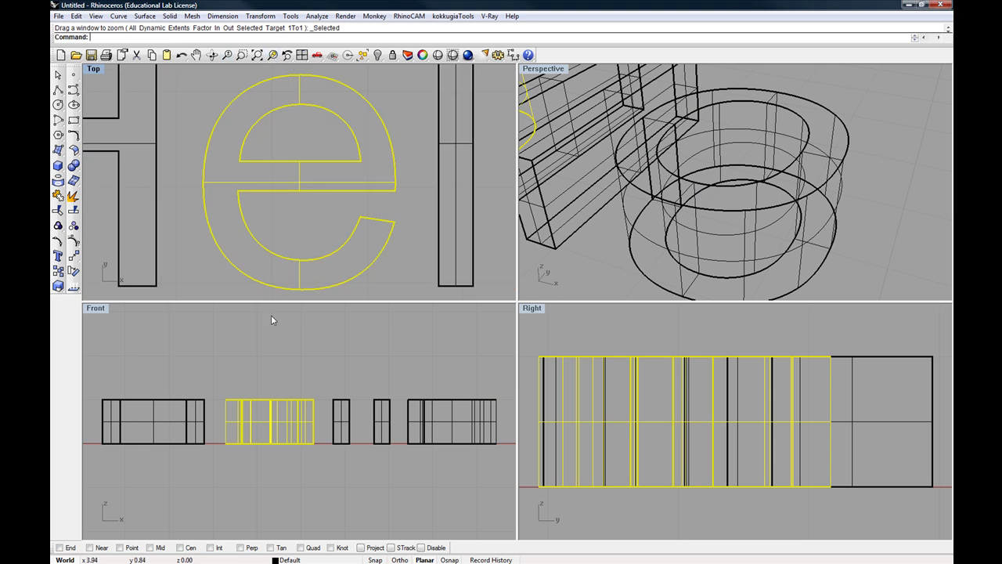
pyautogui.moveTo(284, 369); pyautogui.dragTo(315, 353, button='right')
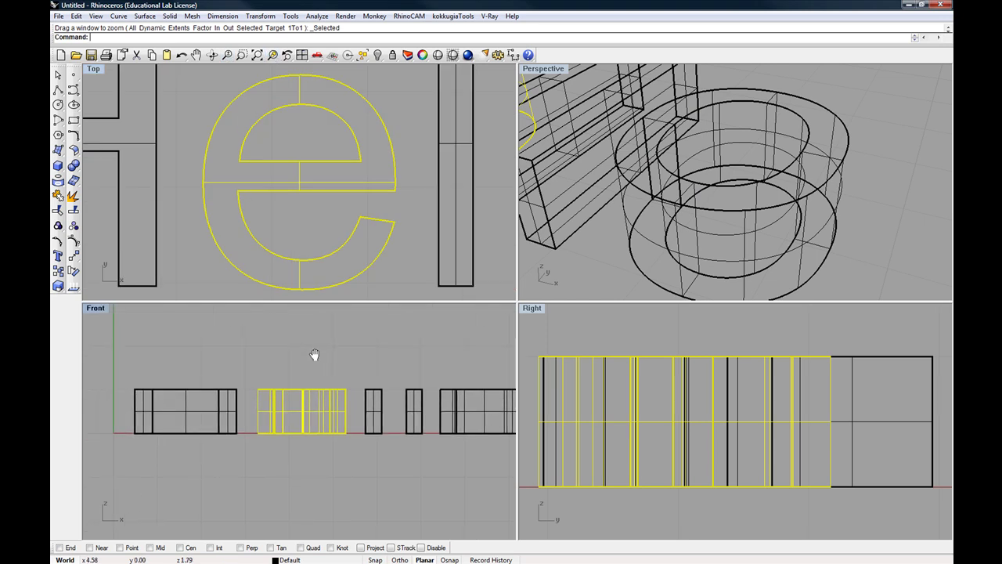
pyautogui.click(271, 56)
pyautogui.scroll(-4, 285, 326)
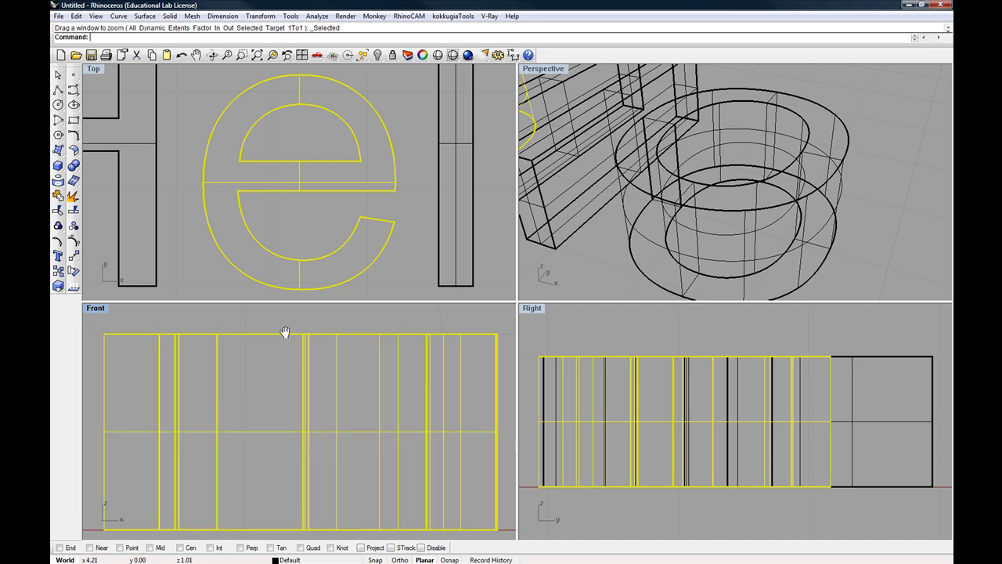
pyautogui.moveTo(295, 338); pyautogui.dragTo(319, 359, button='right')
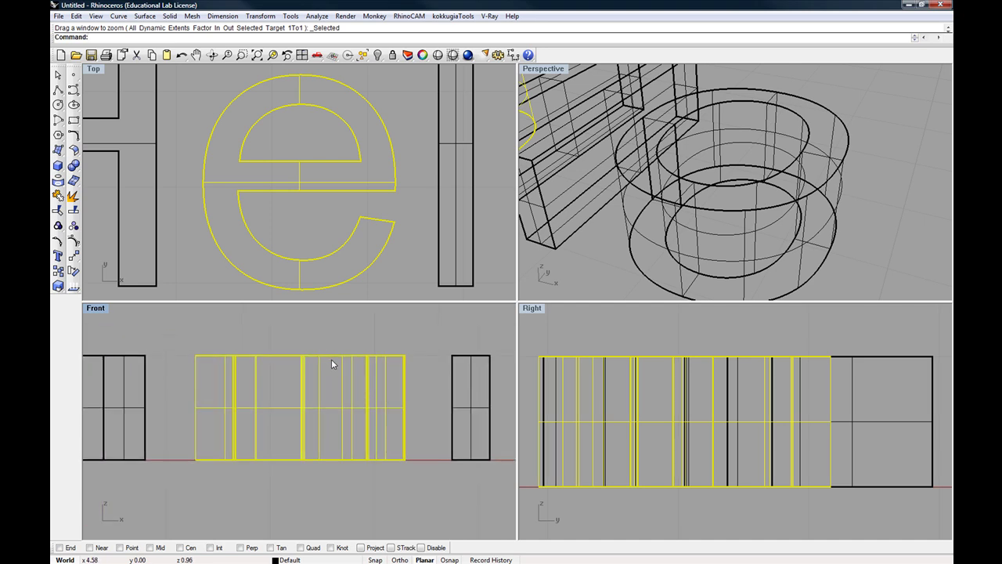